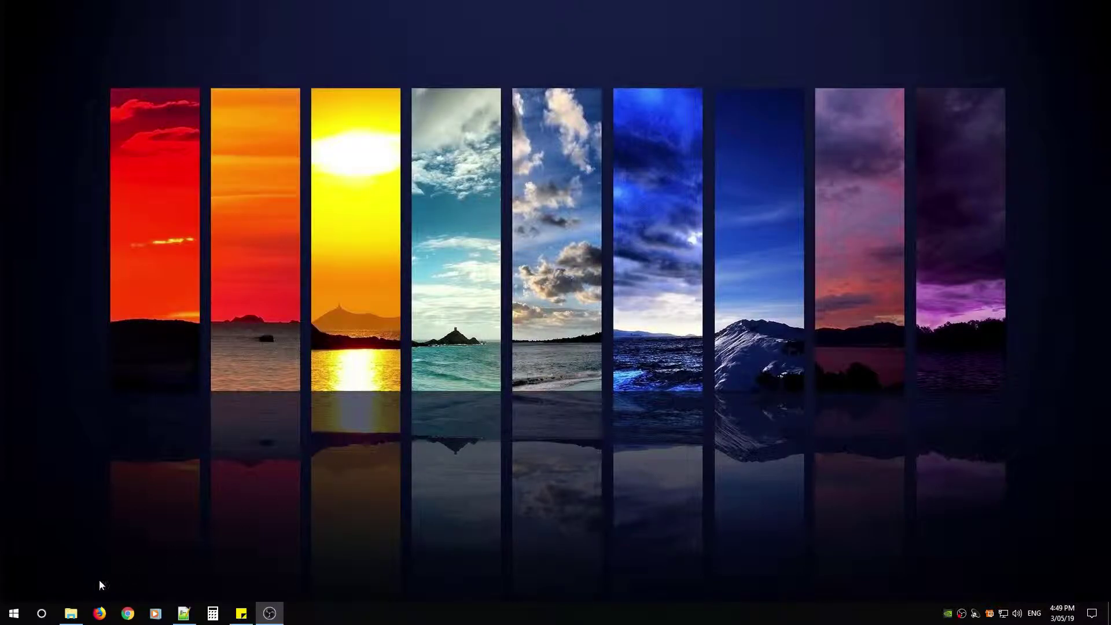
Step: Launch Firefox, search DuckDuckGo for 'avg', and open the avg.com homepage result
left_click(99, 613)
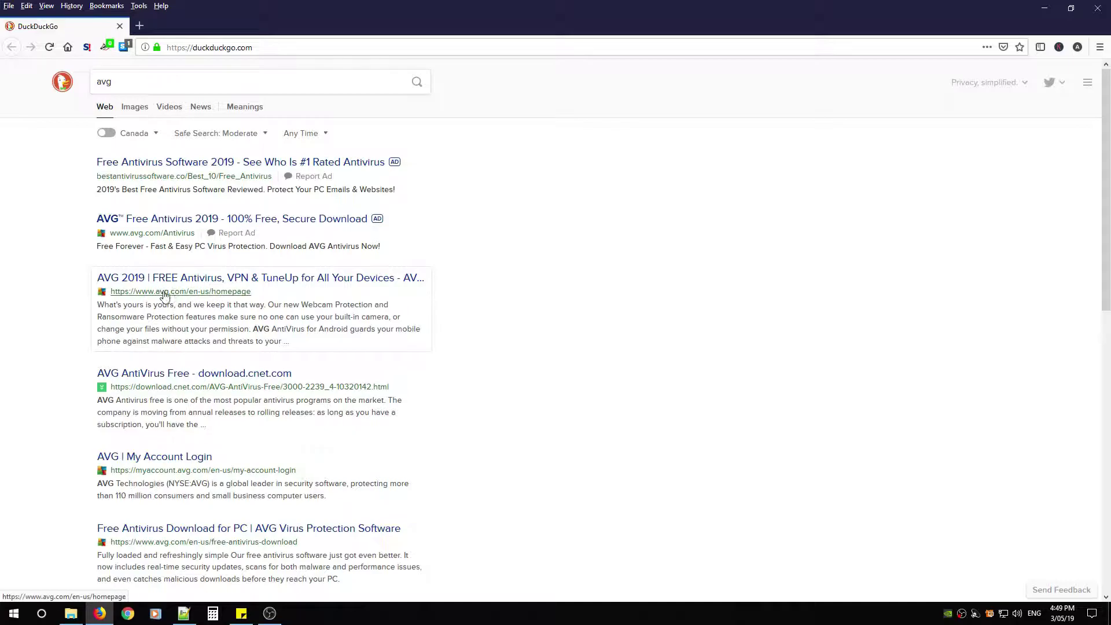
left_click(168, 341)
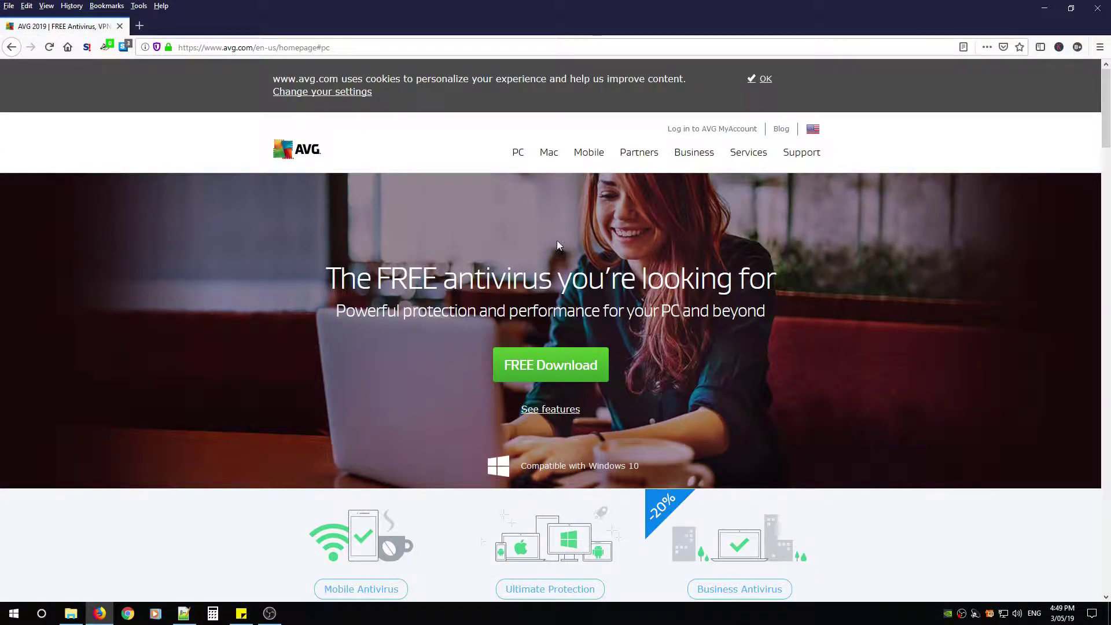
Step: Go to the AVG AntiVirus FREE product page from the PC menu and scroll down it
mouse_move(517, 152)
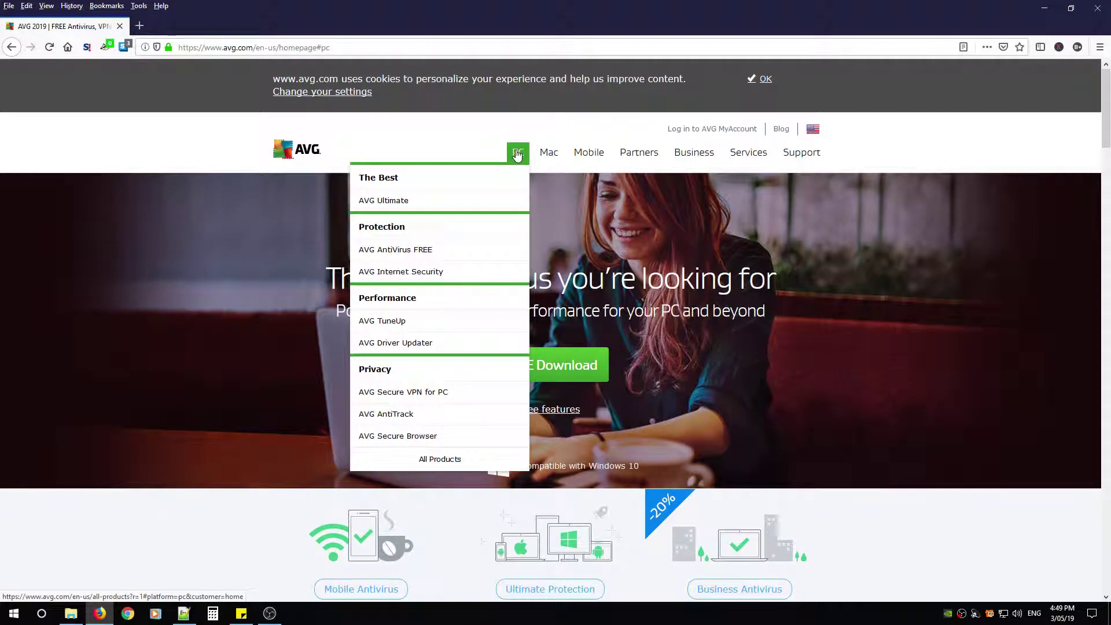
left_click(423, 251)
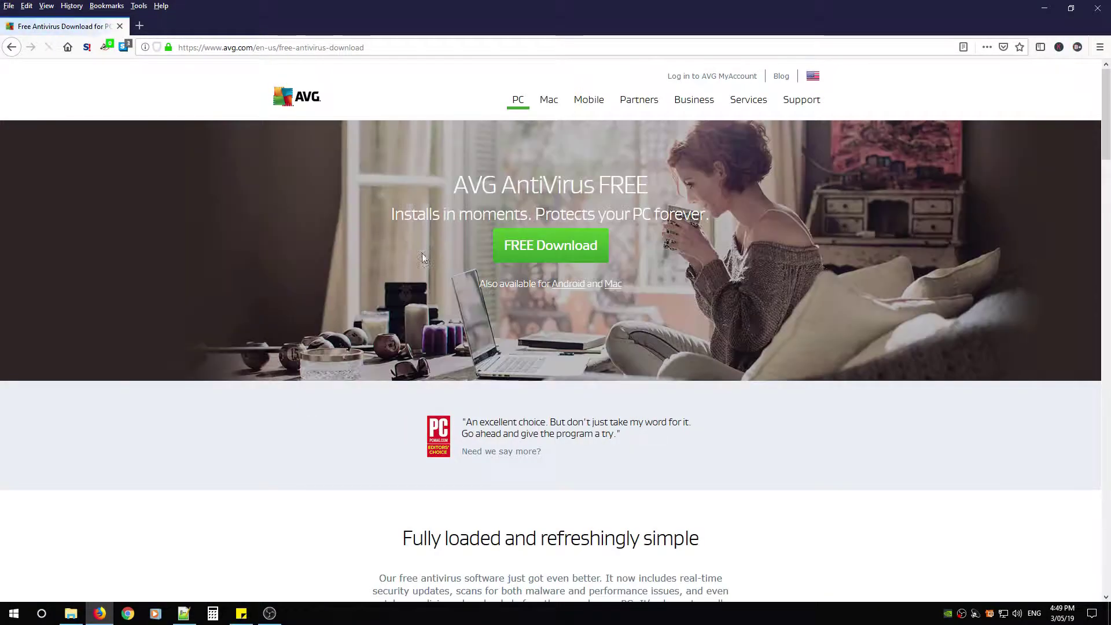
scroll(489, 406, "down", 10)
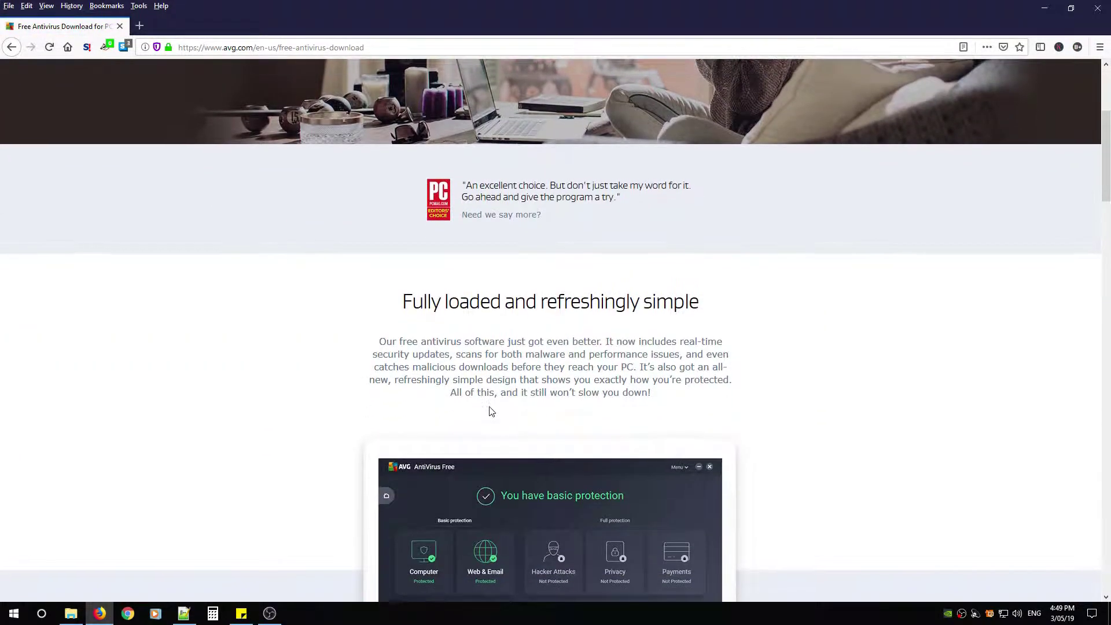
scroll(488, 406, "down", 6)
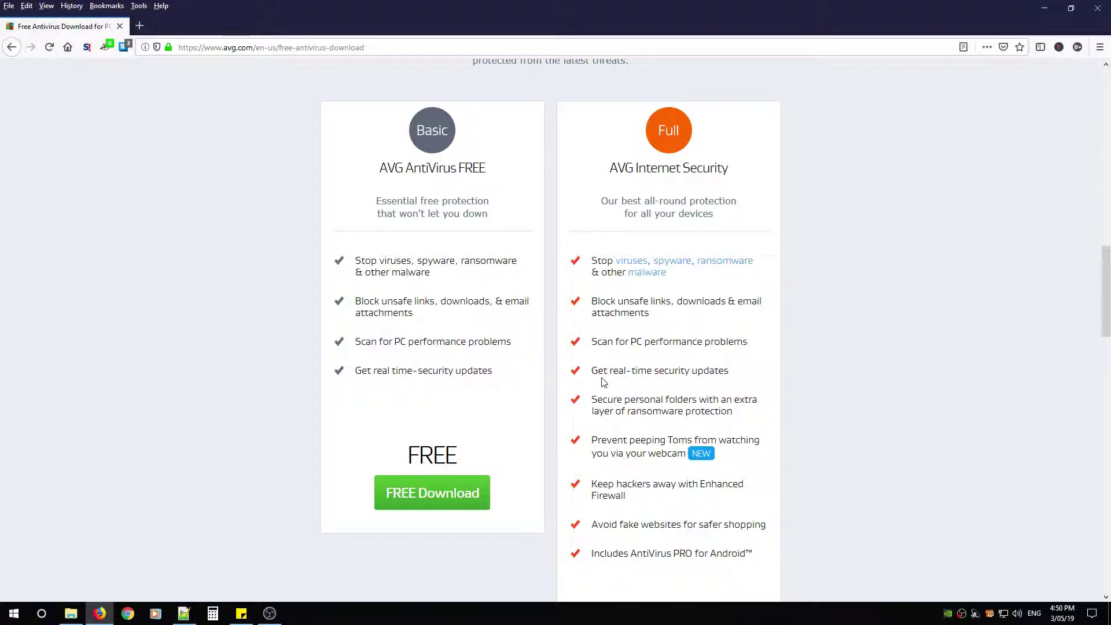
scroll(665, 232, "down", 1)
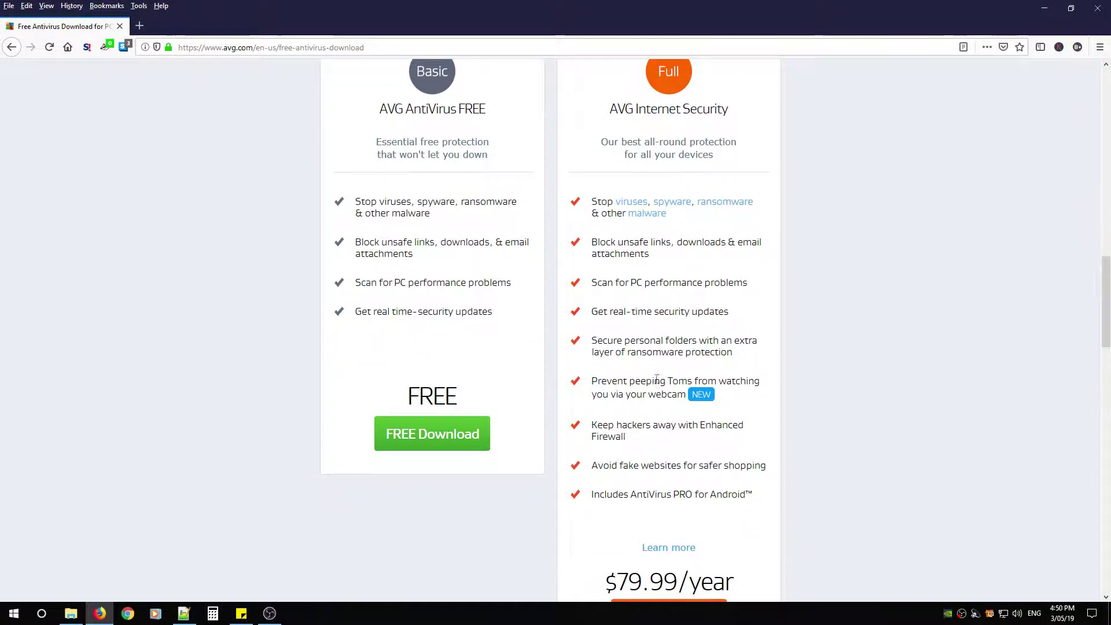
scroll(637, 307, "up", 1)
scroll(637, 307, "down", 3)
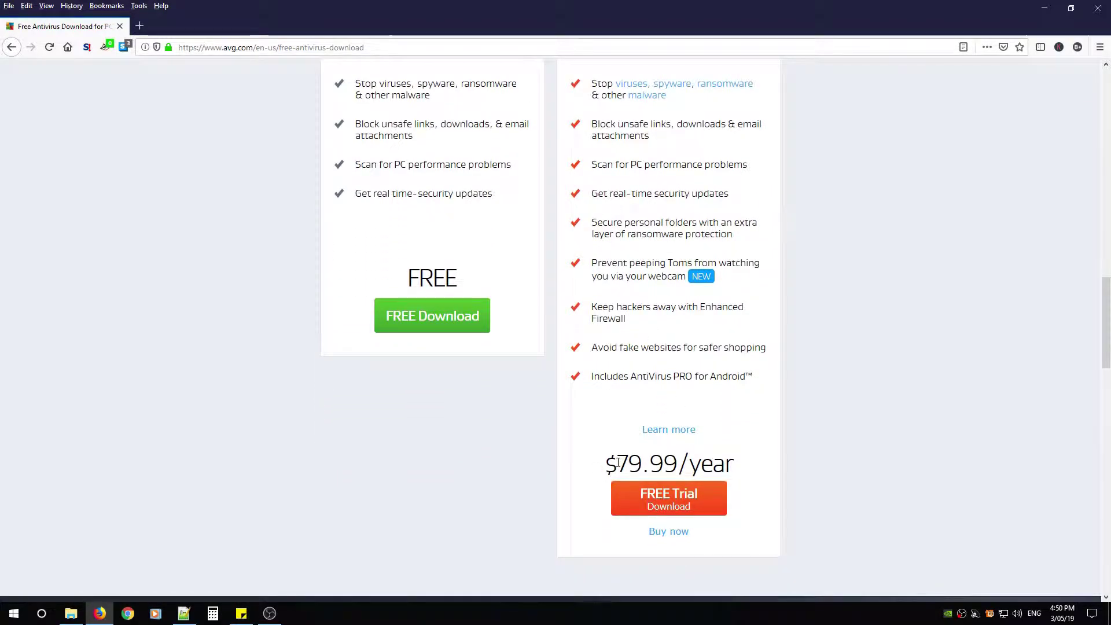
Step: Bring the Basic versus Full comparison cards into view and highlight the Basic plan's features
left_click_drag(617, 466, 744, 466)
scroll(700, 391, "up", 1)
scroll(700, 390, "up", 3)
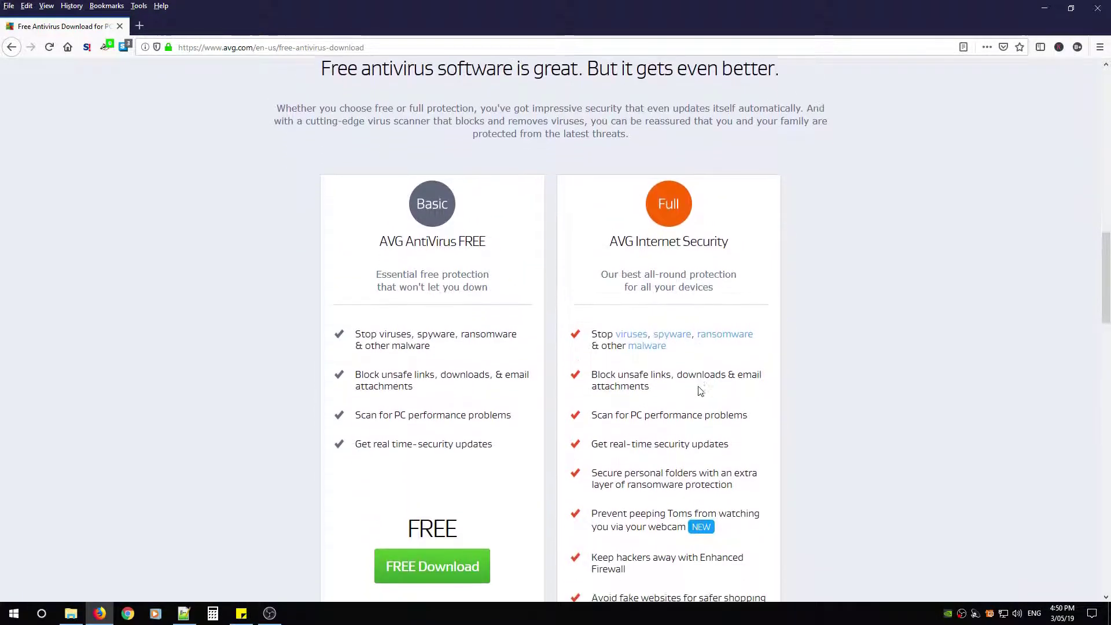
scroll(700, 389, "down", 3)
scroll(516, 356, "up", 1)
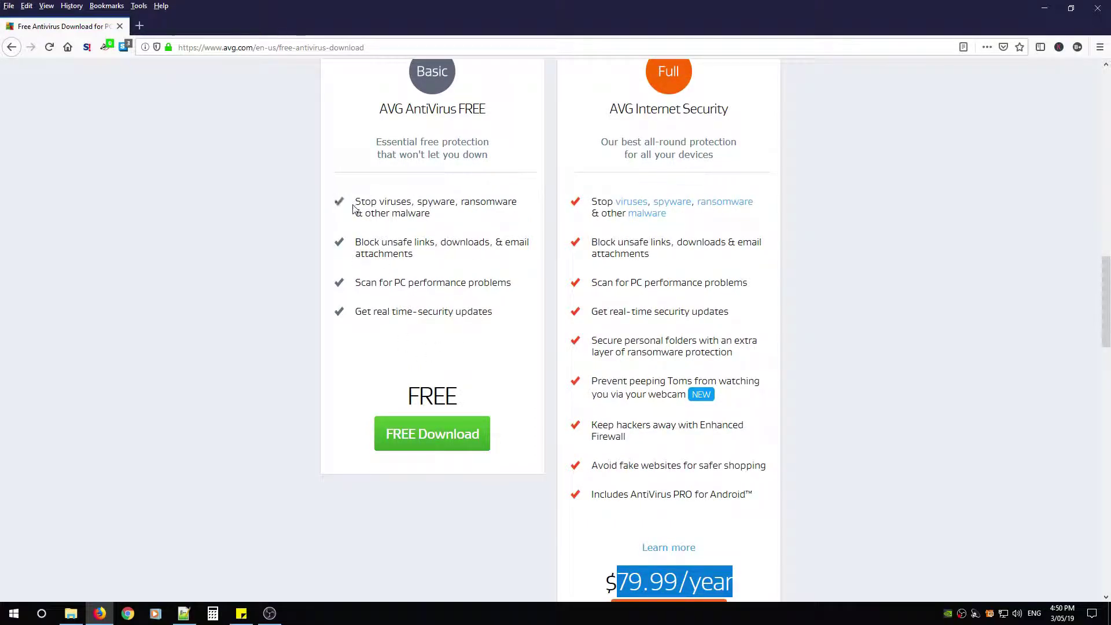
left_click_drag(344, 200, 498, 317)
left_click(526, 417)
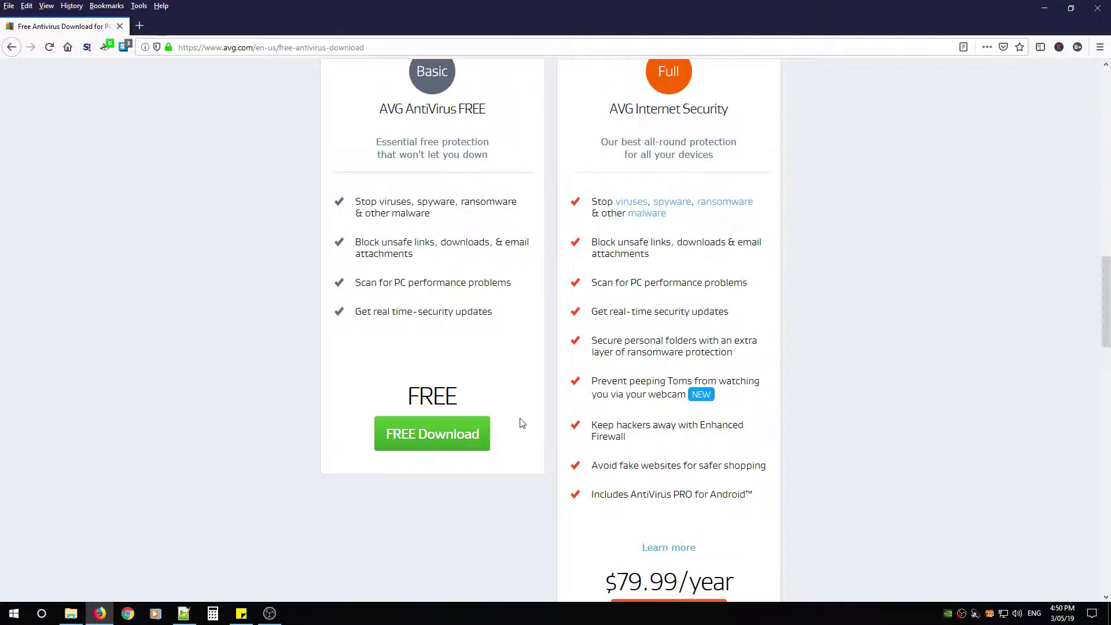
Step: Download avg_antivirus_free_setup.exe, saving it into the Downloads folder
left_click(428, 439)
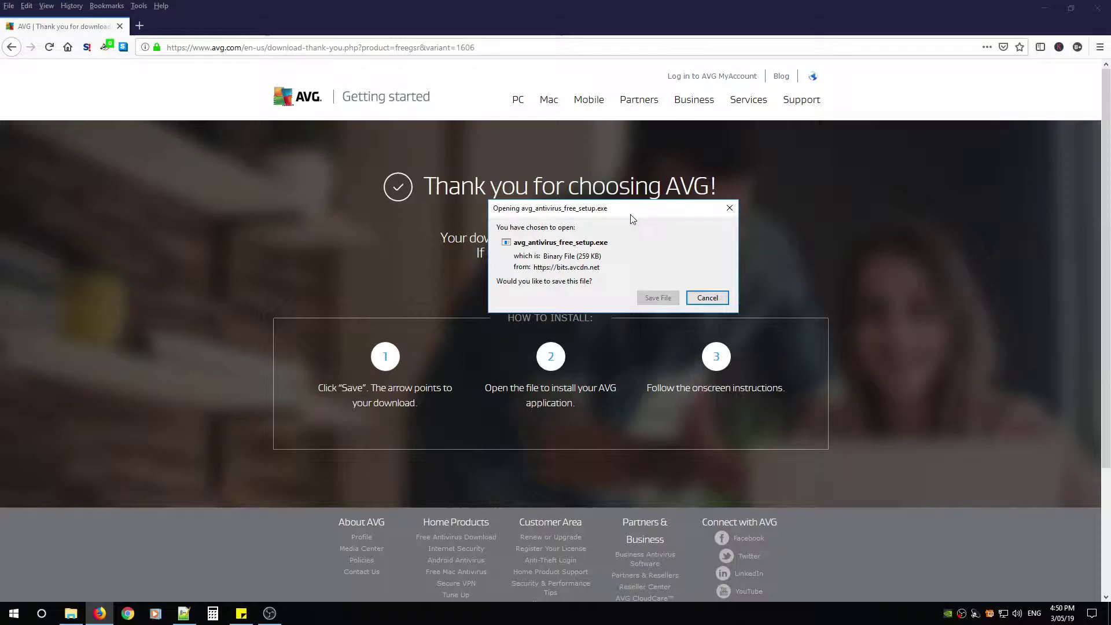
left_click(612, 309)
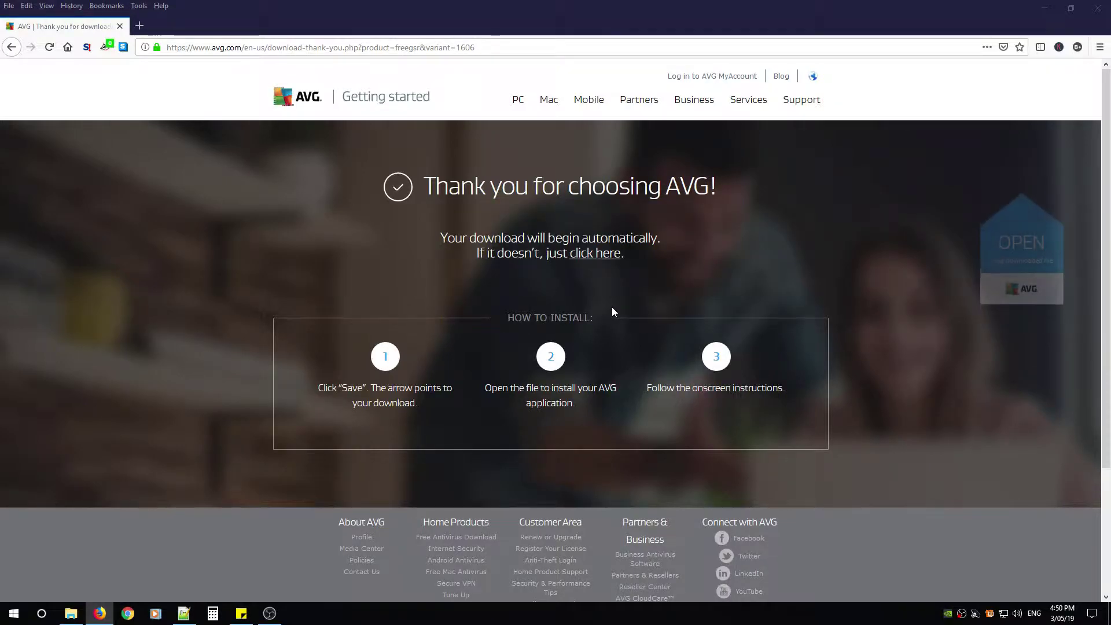
left_click(52, 99)
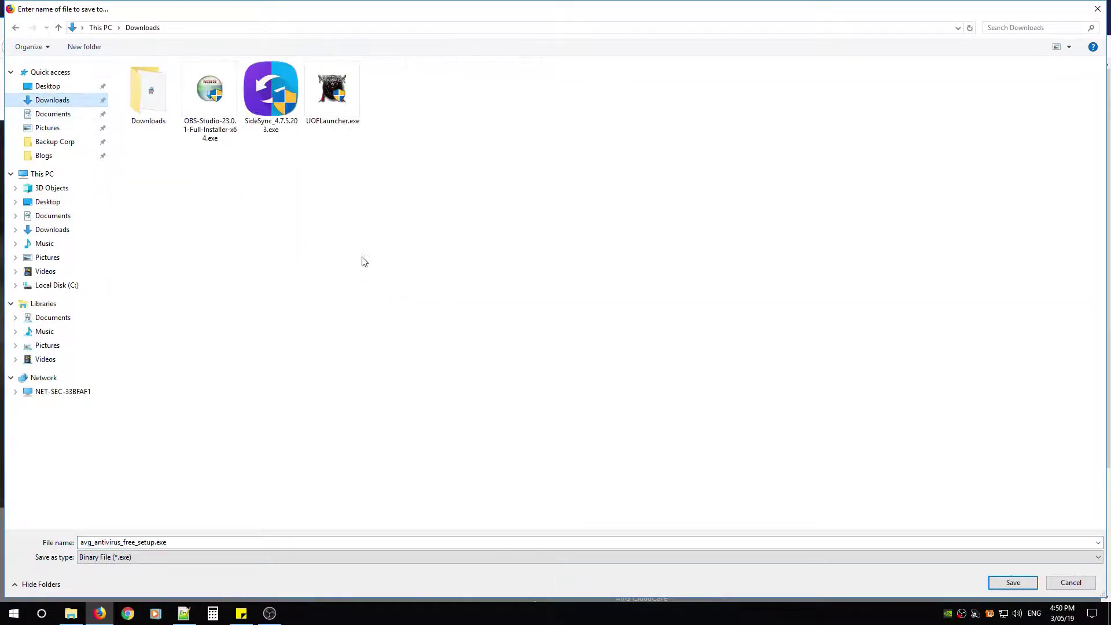
left_click(992, 582)
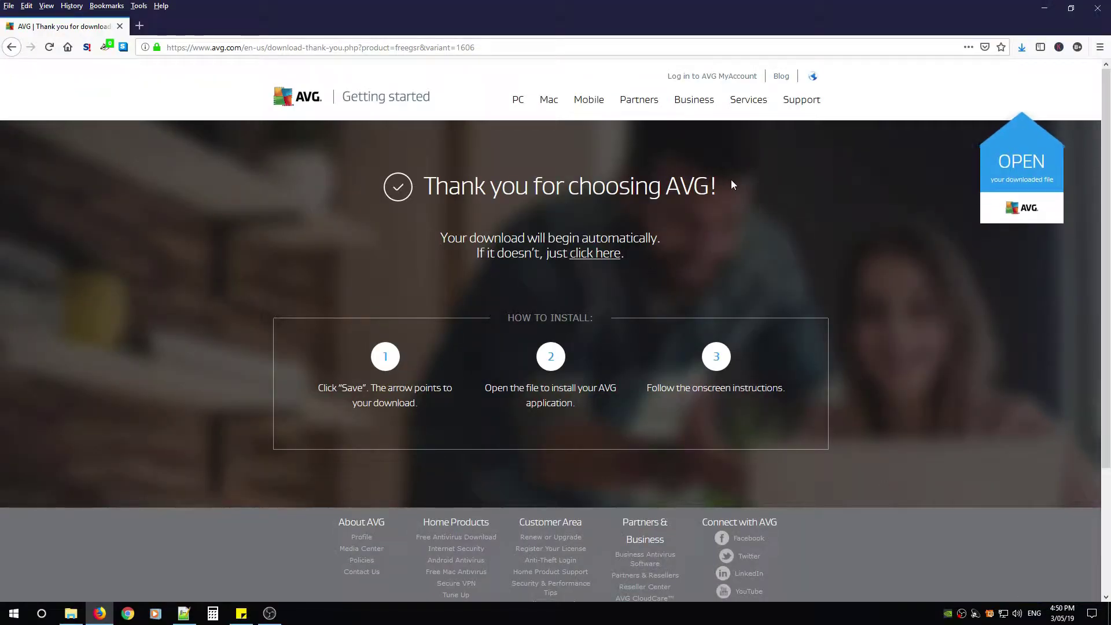
Step: Run the downloaded AVG setup file from the downloads list and close Firefox
left_click(1021, 47)
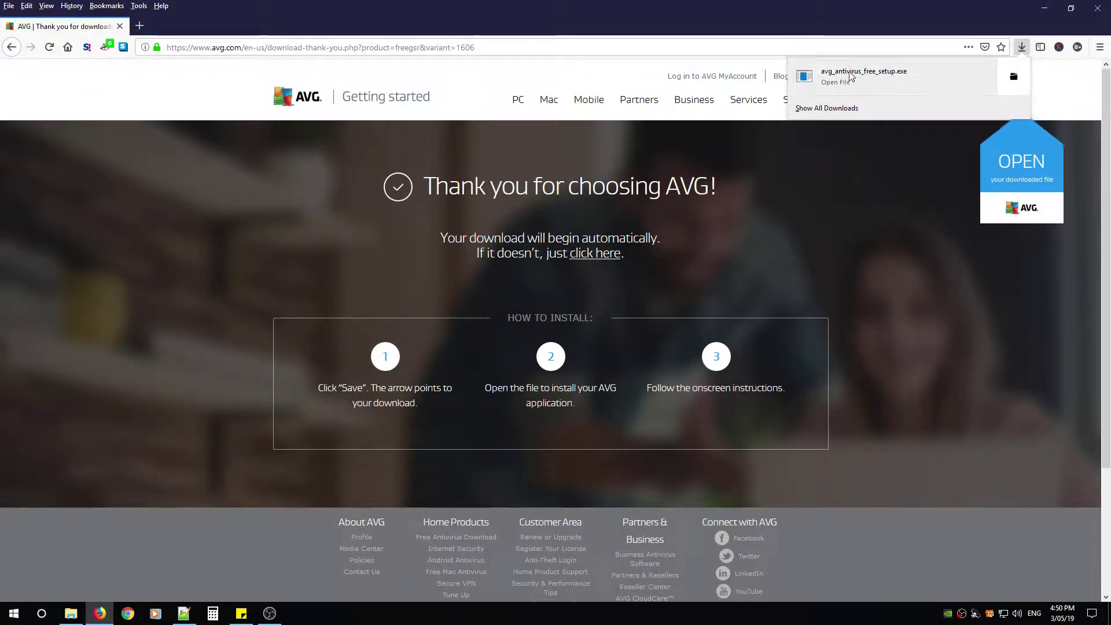
left_click(841, 84)
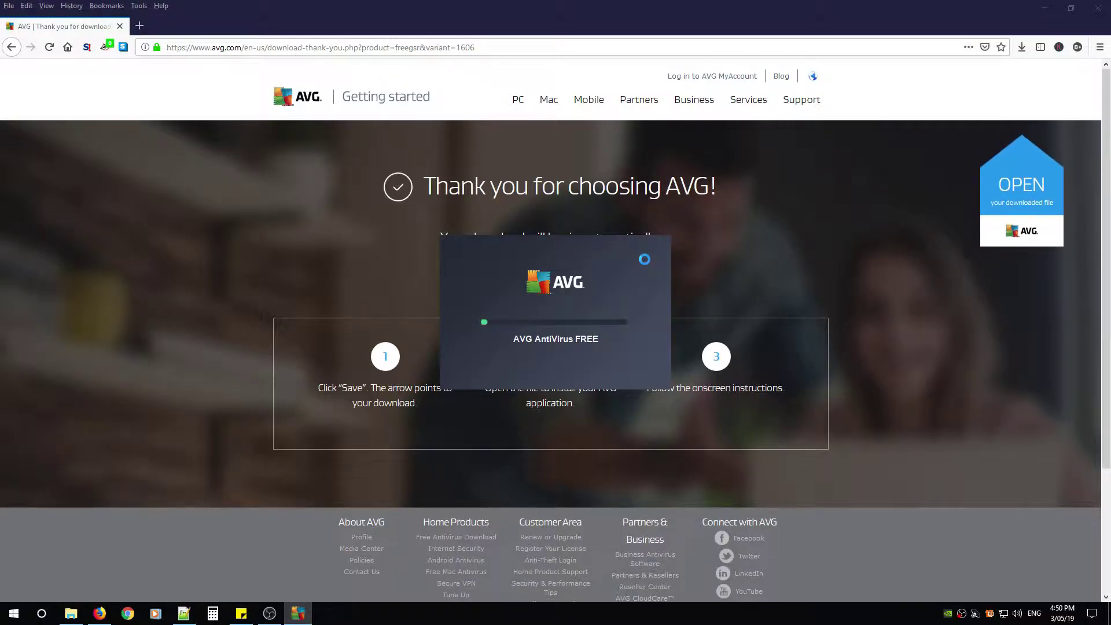
left_click(1098, 8)
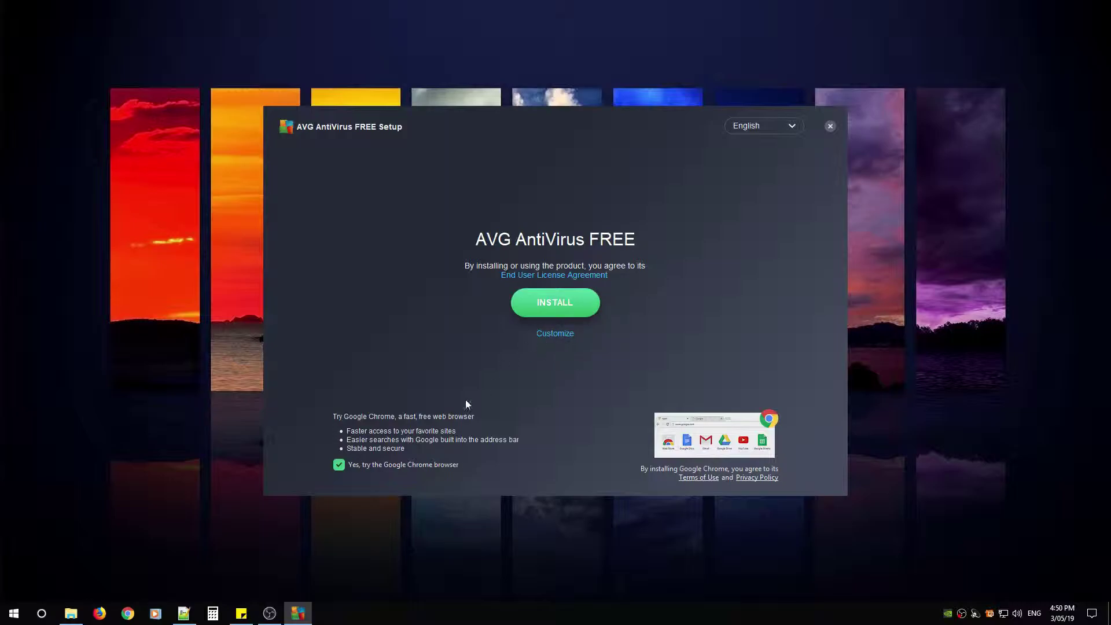
Step: Decline the Google Chrome offer, choose Recommended Protection under Customize, and install AVG
left_click(340, 465)
left_click(555, 335)
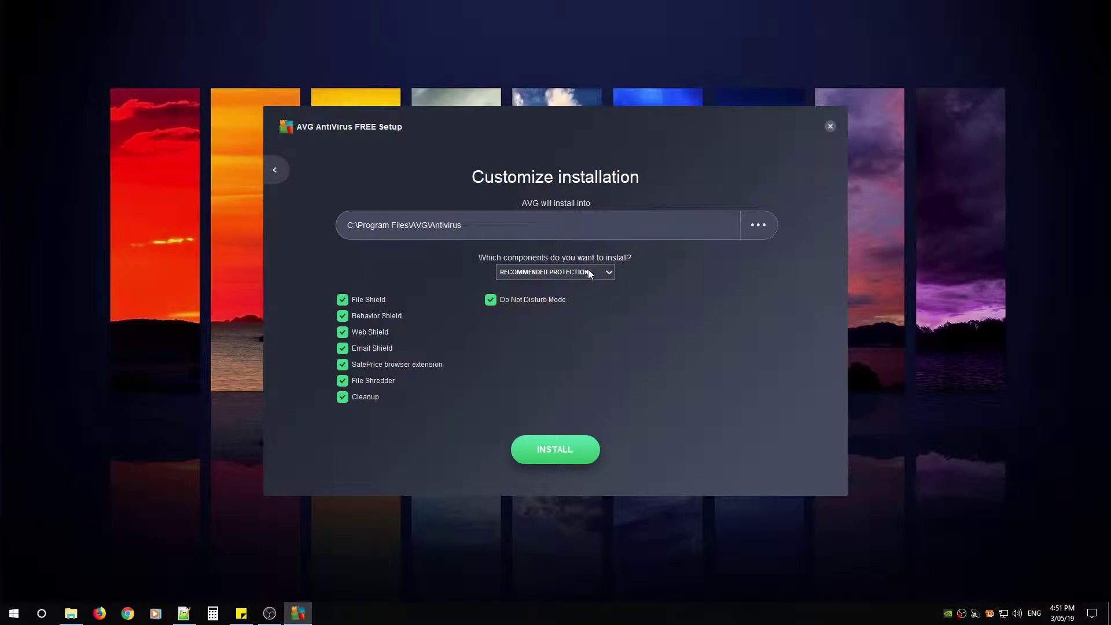
left_click(609, 273)
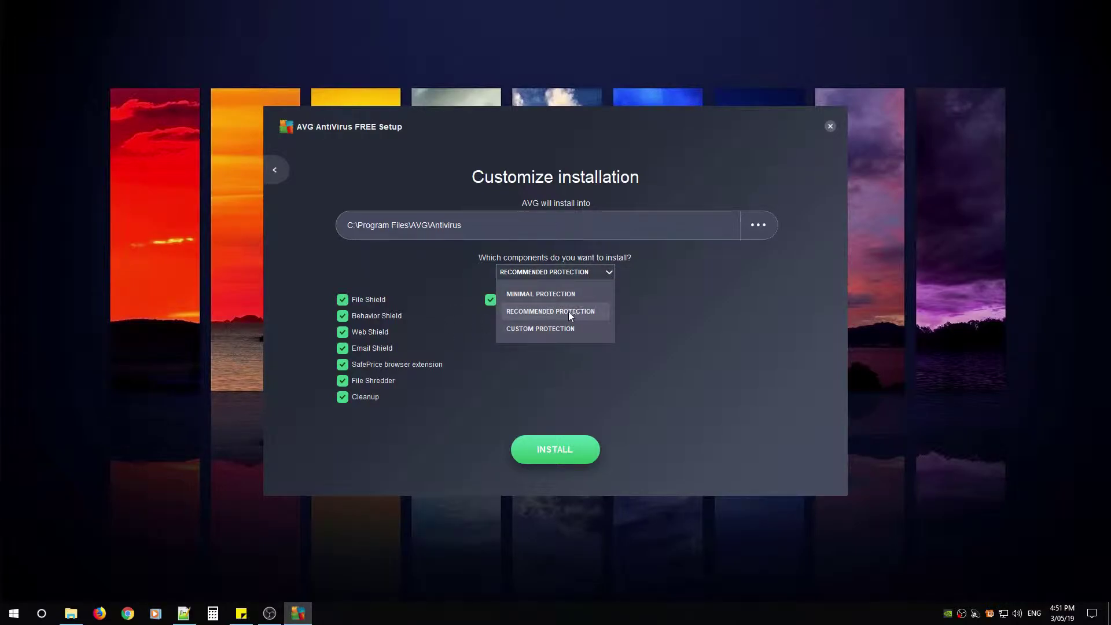
left_click(533, 292)
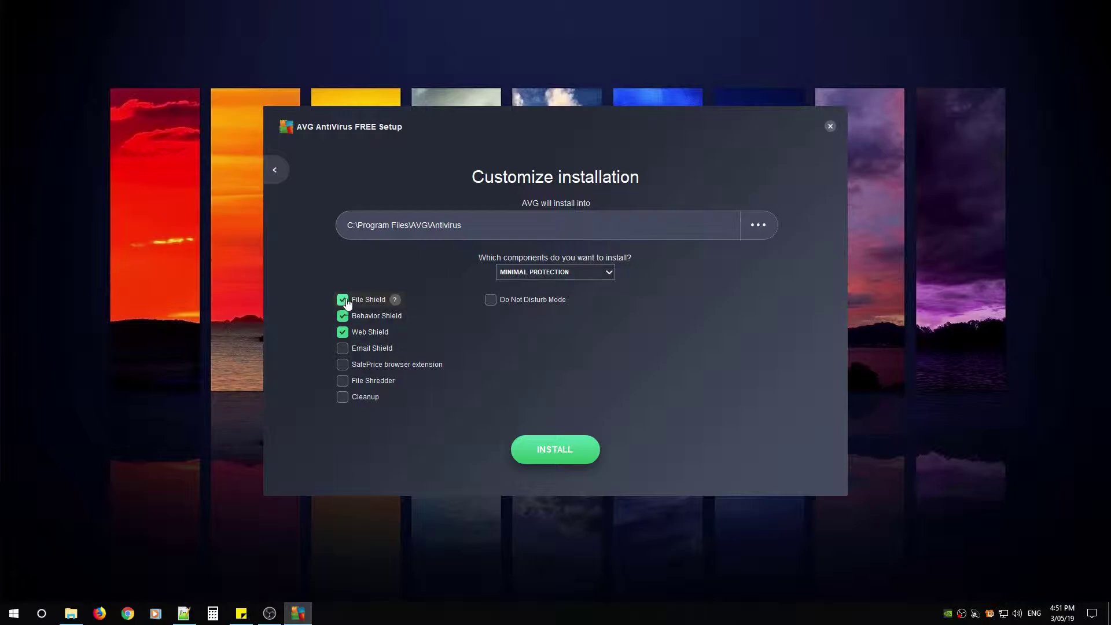
left_click(607, 273)
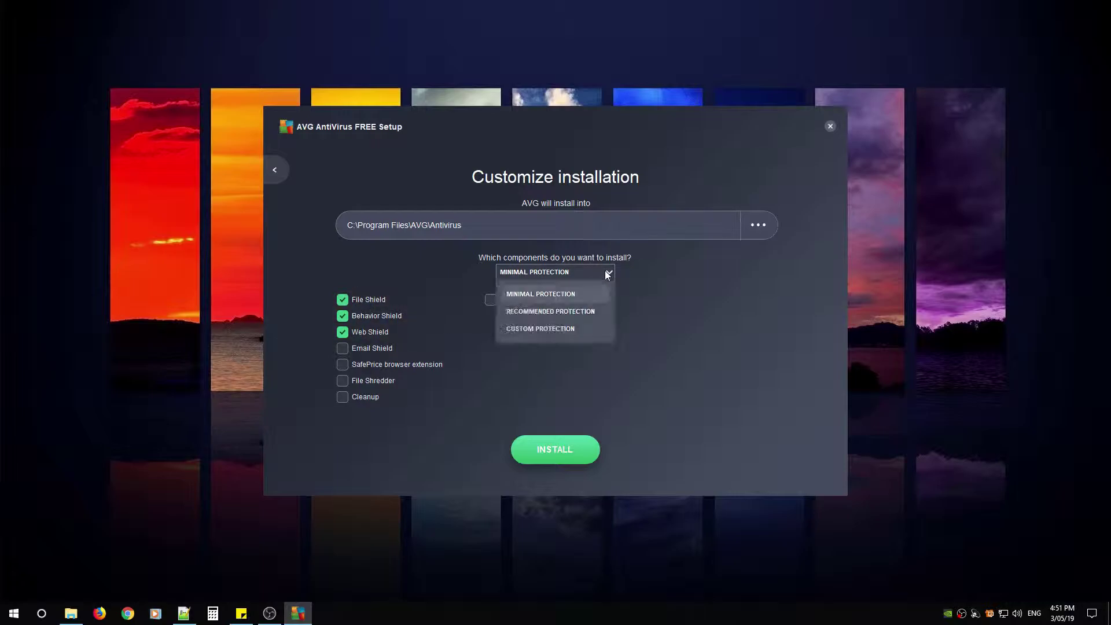
left_click(547, 327)
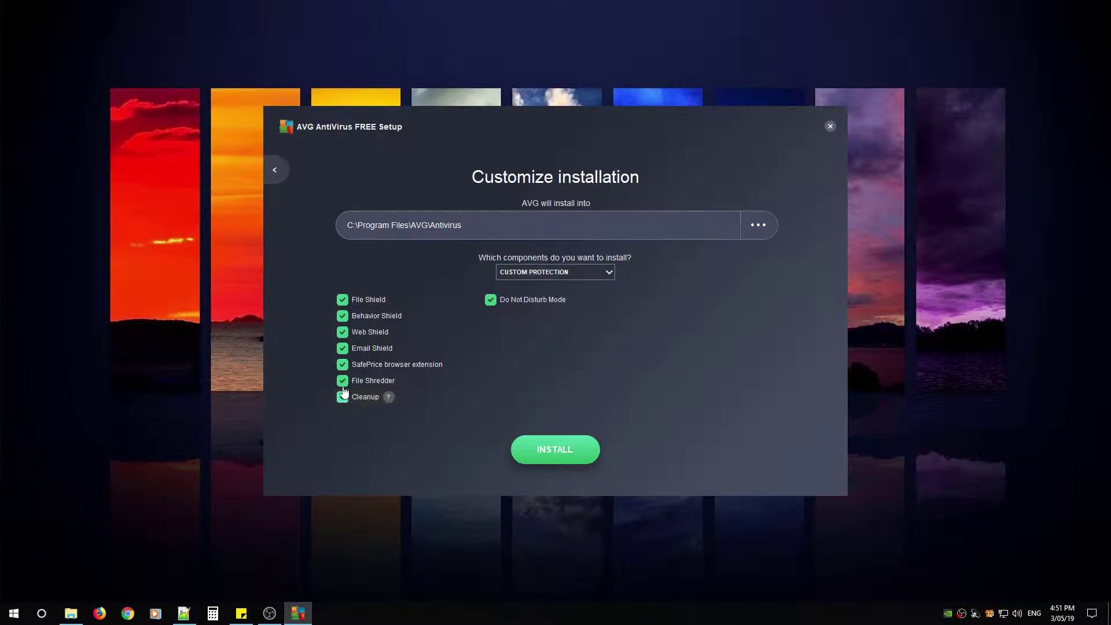
left_click(573, 273)
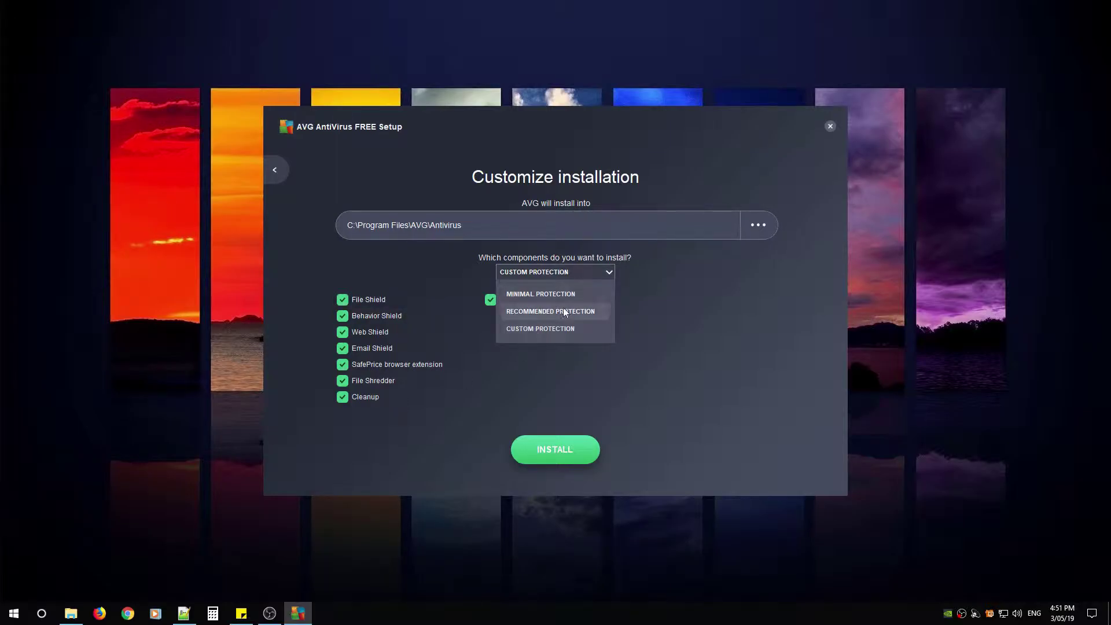
left_click(556, 311)
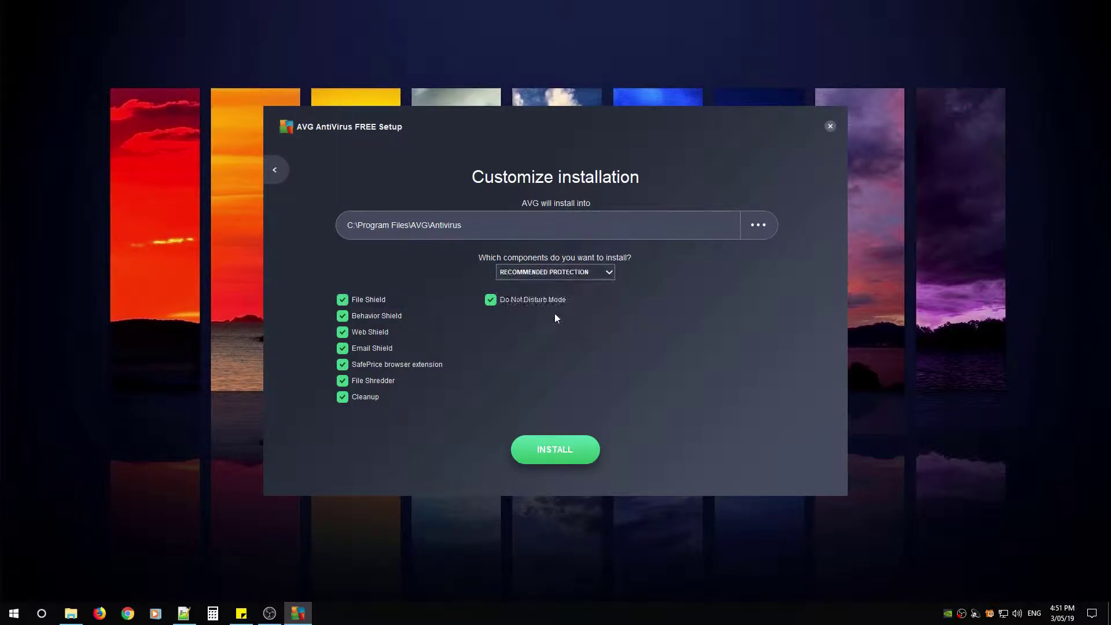
left_click(557, 449)
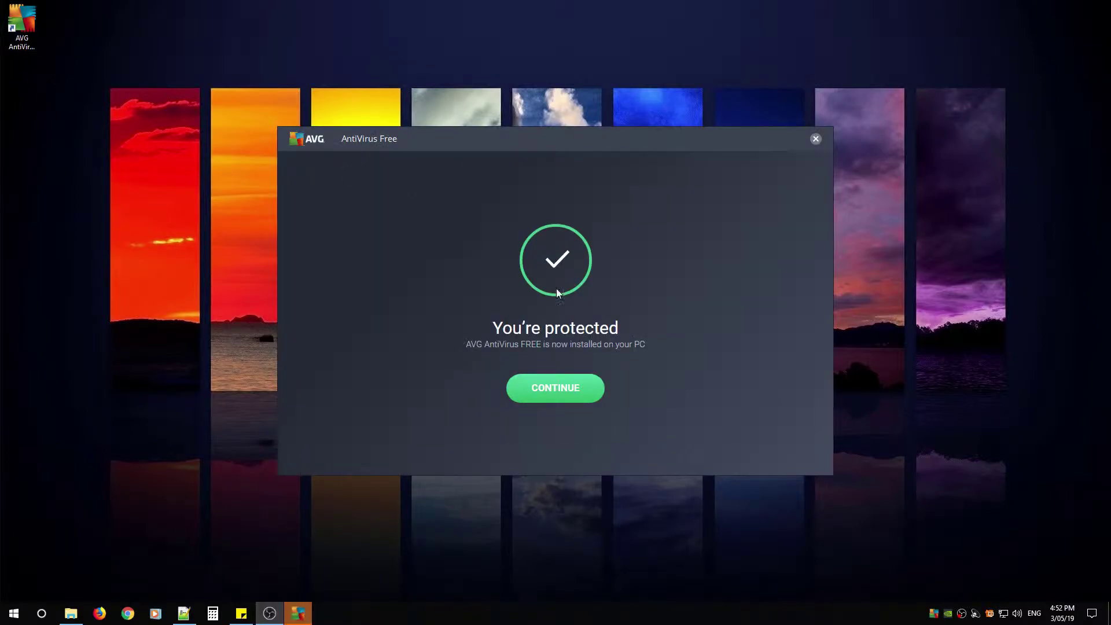
Step: Continue past the install confirmation and decline the mobile protection offer with 'No thanks'
left_click(557, 390)
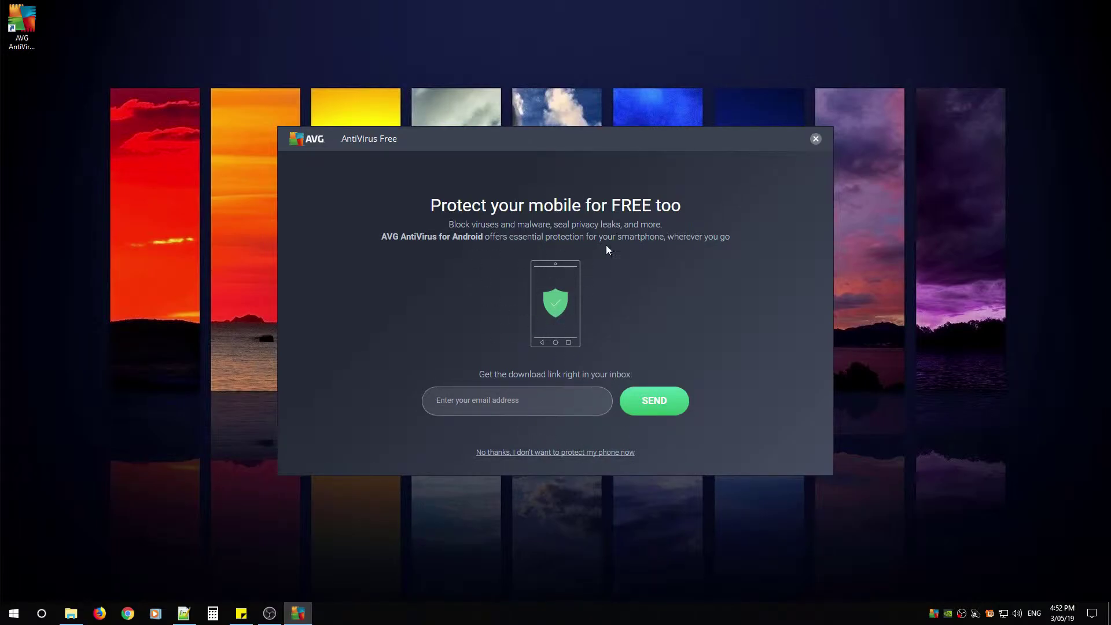
left_click(444, 405)
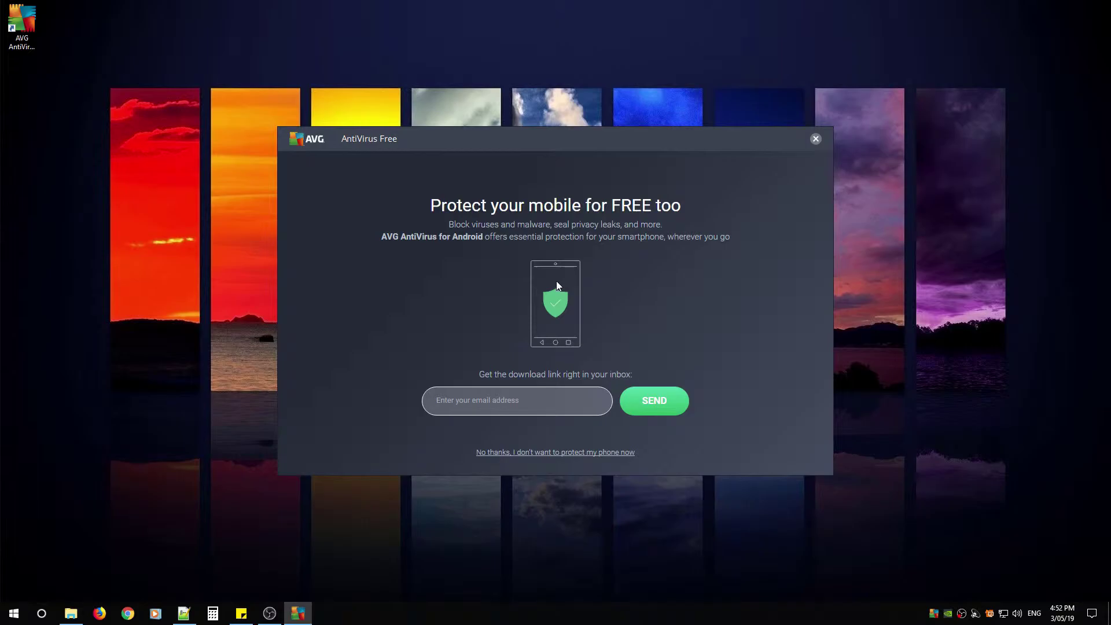
left_click(551, 453)
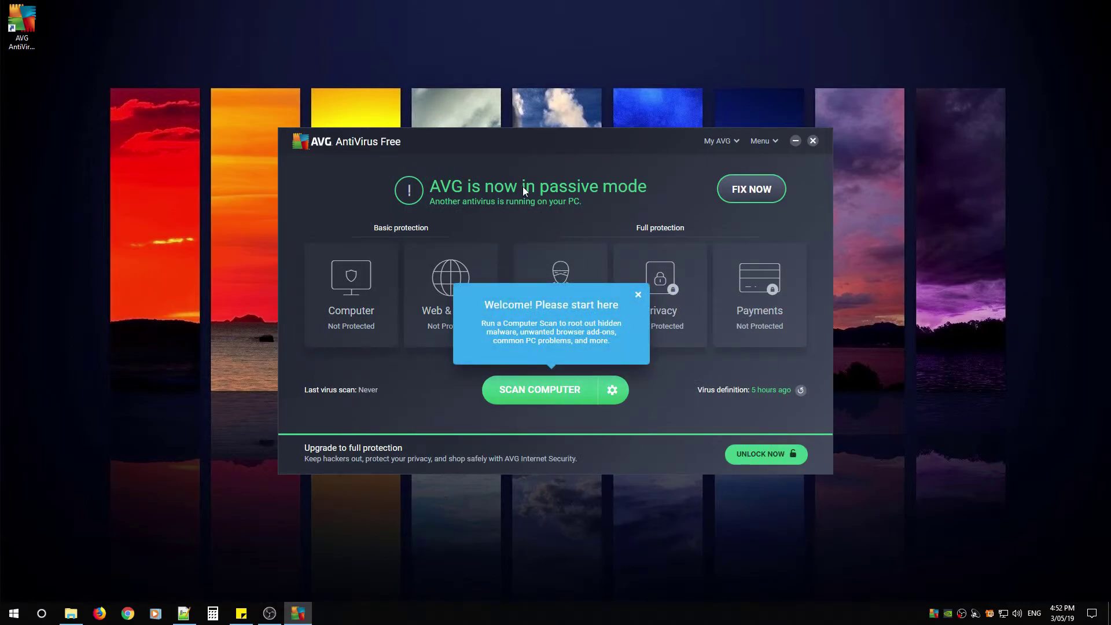
Step: Drag the AVG AntiVirus Free dashboard window slightly to the left
left_click_drag(541, 141, 534, 141)
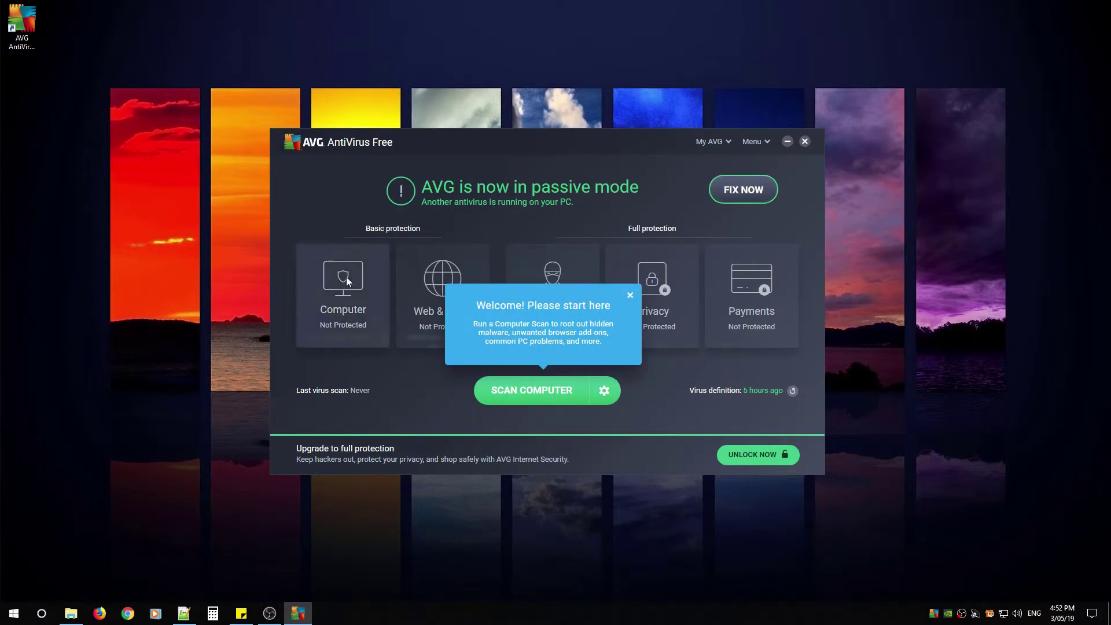